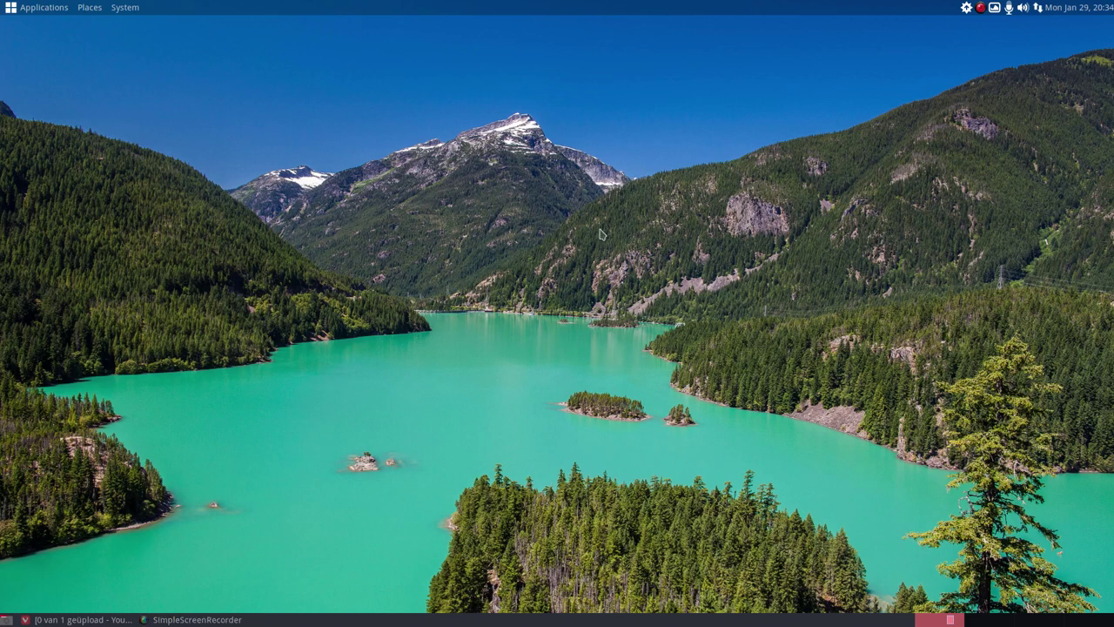
# Open a MATE Terminal and run neofetch, correcting the typo first.
pyautogui.hotkey('ctrl', 'alt', 't')
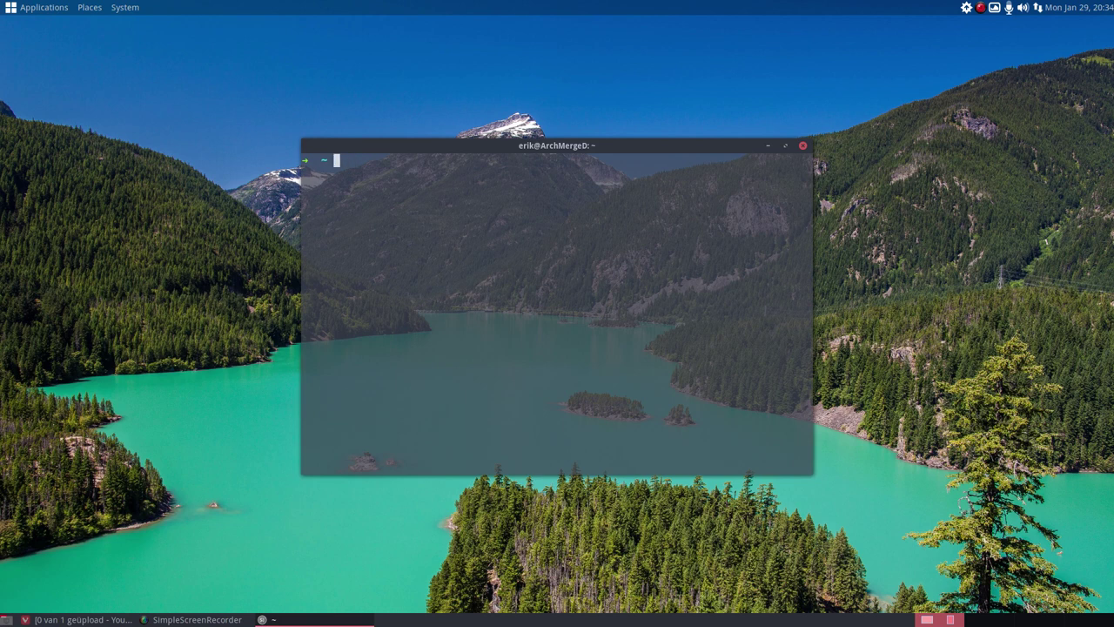
pyautogui.write('neo')
pyautogui.write('f')
pyautogui.write('et')
pyautogui.write('hc')
pyautogui.press('BackSpace')
pyautogui.press('BackSpace')
pyautogui.write('ch')
pyautogui.press('Return')
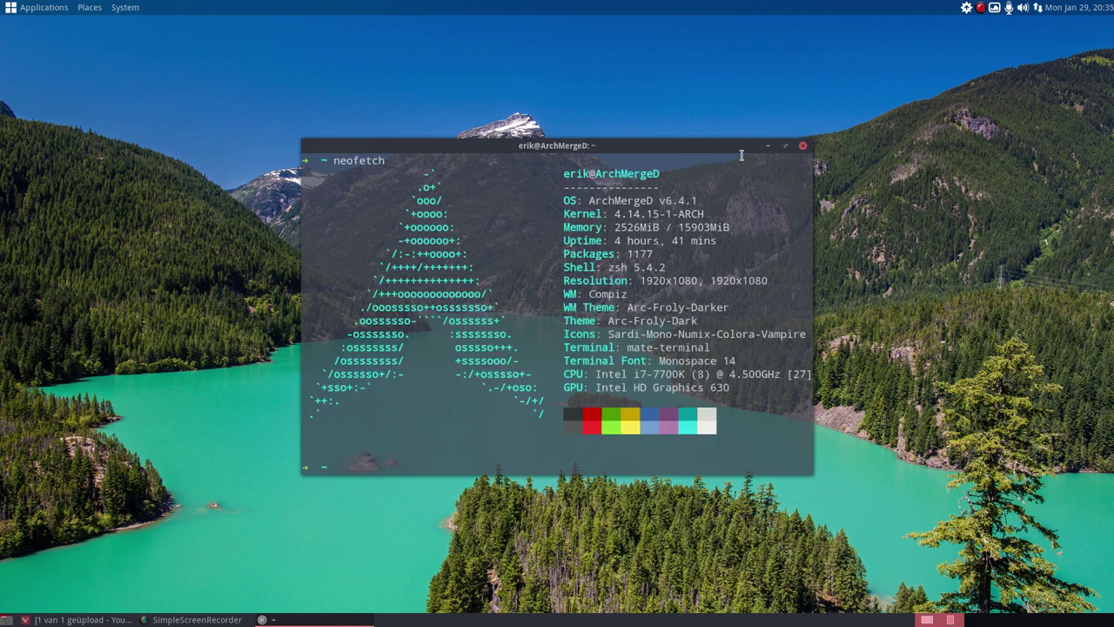
# Close the terminal, browse the top panel's menus, and open the Add to Panel dialog.
pyautogui.click(803, 148)
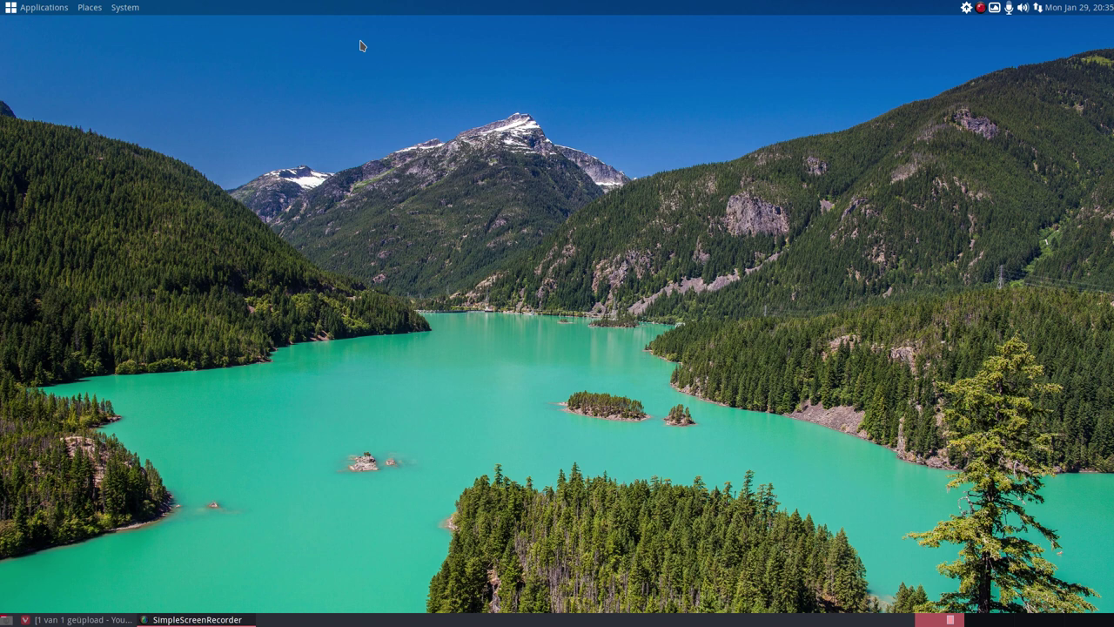
pyautogui.rightClick(355, 11)
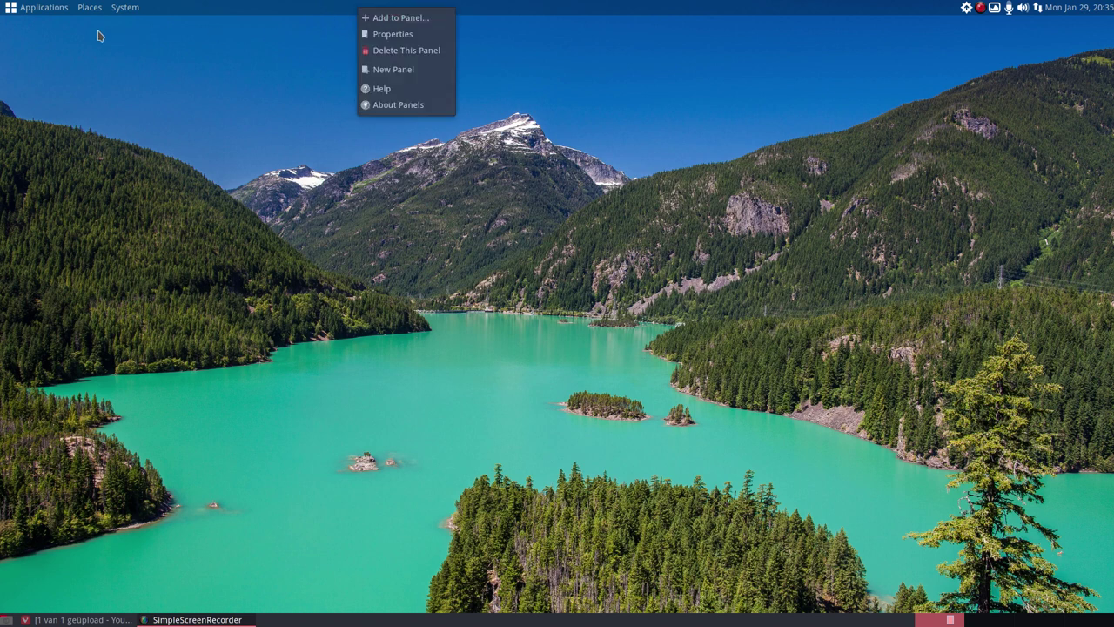
pyautogui.click(65, 15)
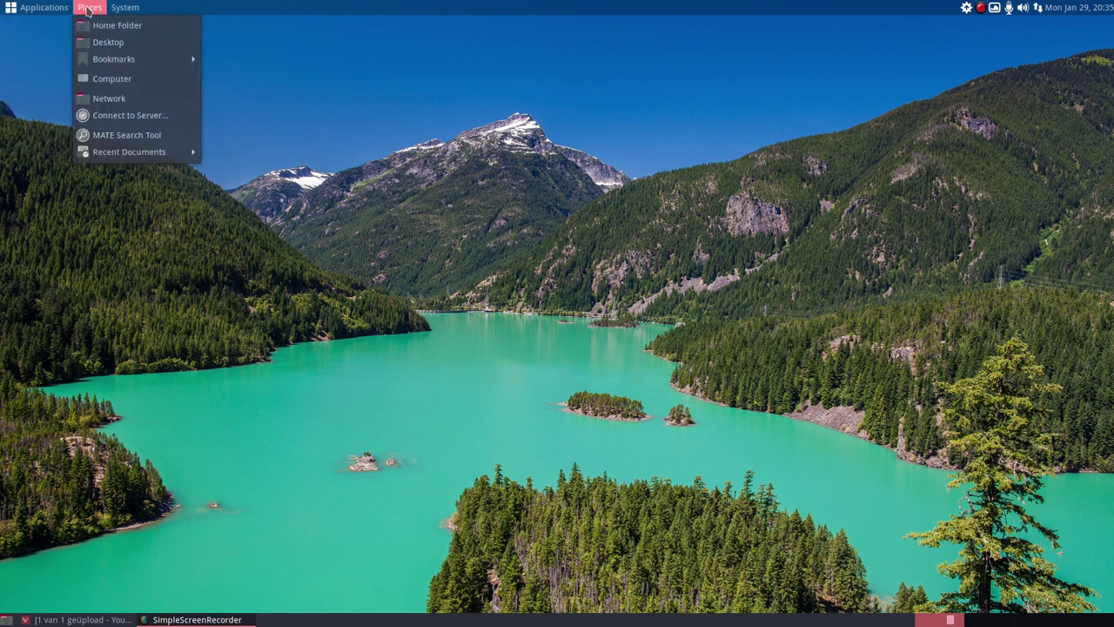
pyautogui.rightClick(243, 12)
pyautogui.click(281, 18)
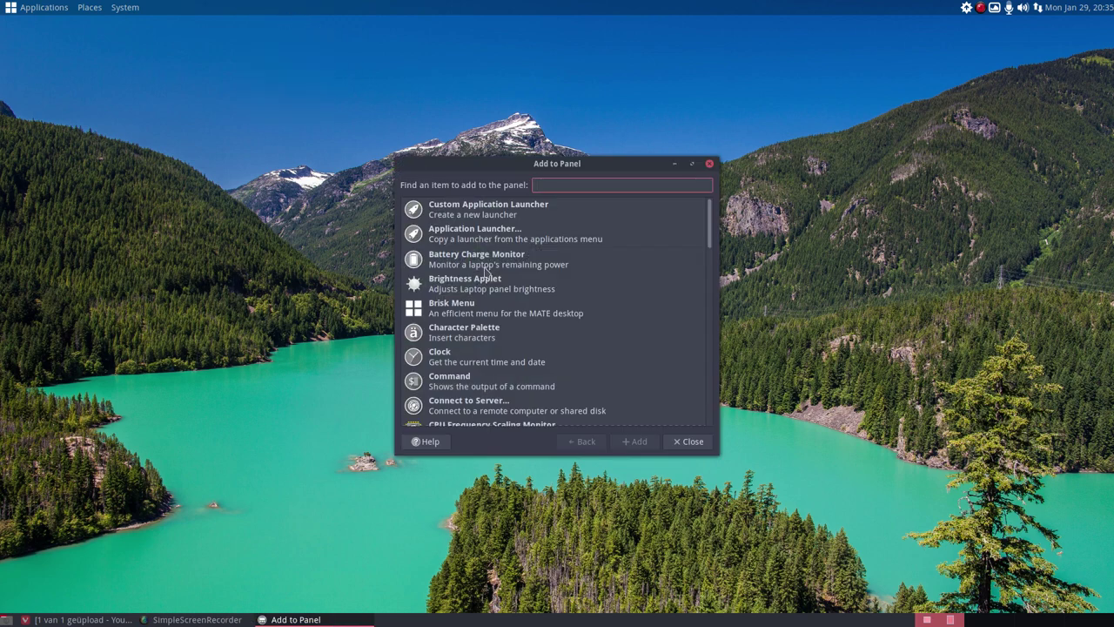
# Add Brisk Menu to the top panel and open and close it once.
pyautogui.click(463, 316)
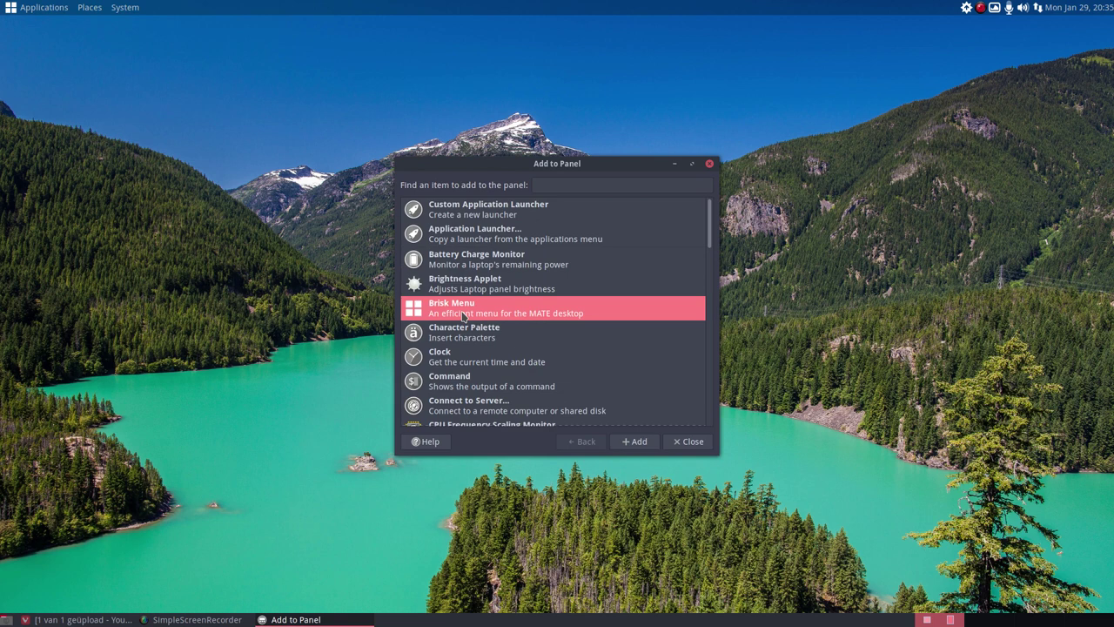
pyautogui.click(628, 441)
pyautogui.click(268, 10)
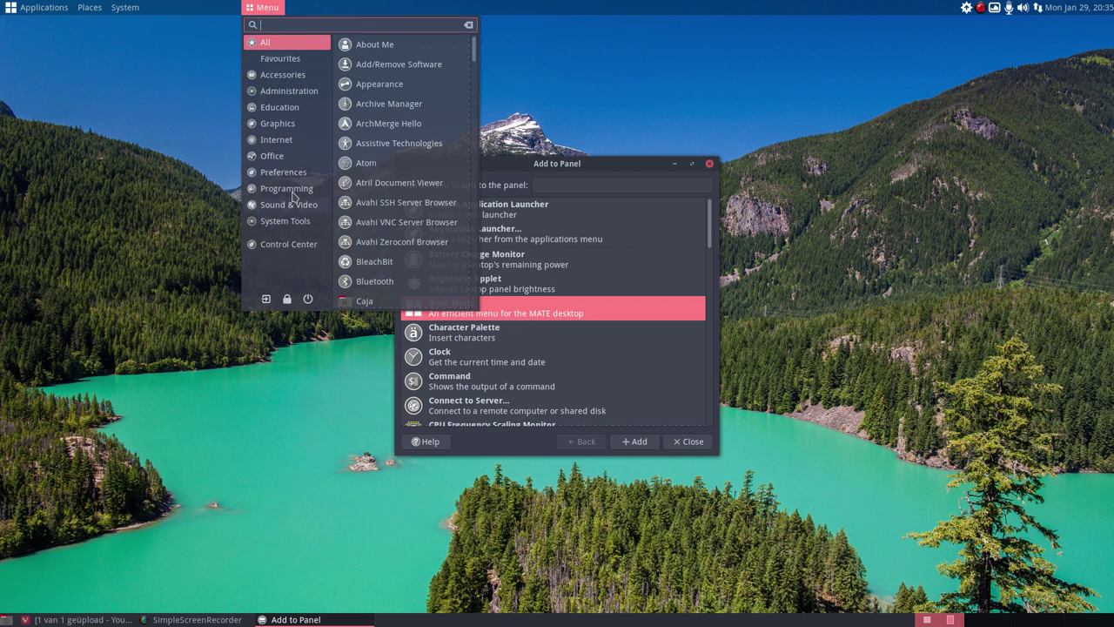
pyautogui.click(268, 10)
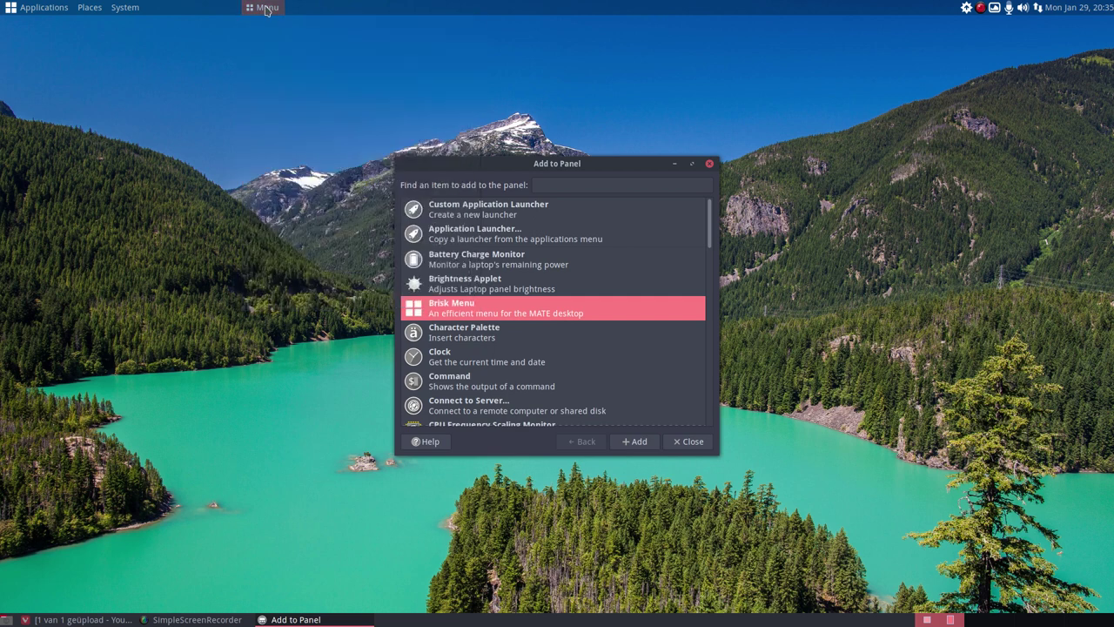
# Open the menu editor from Brisk Menu's context menu, then close it.
pyautogui.rightClick(267, 10)
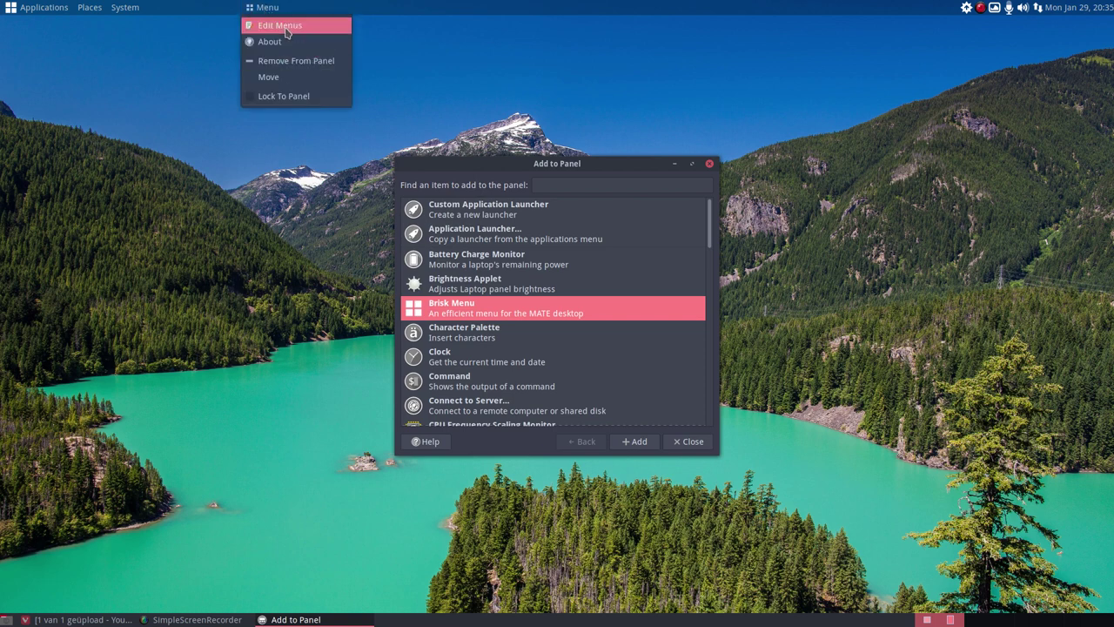
pyautogui.click(287, 33)
pyautogui.click(743, 166)
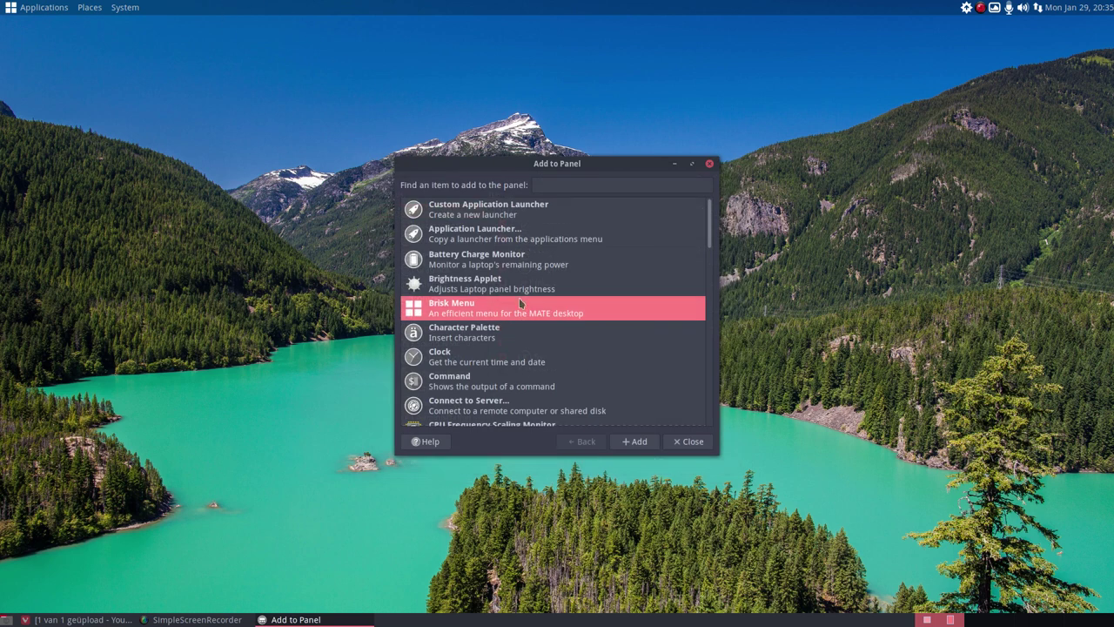
# Re-add Brisk Menu and search it for 'fire' to find Firefox.
pyautogui.click(634, 441)
pyautogui.click(258, 11)
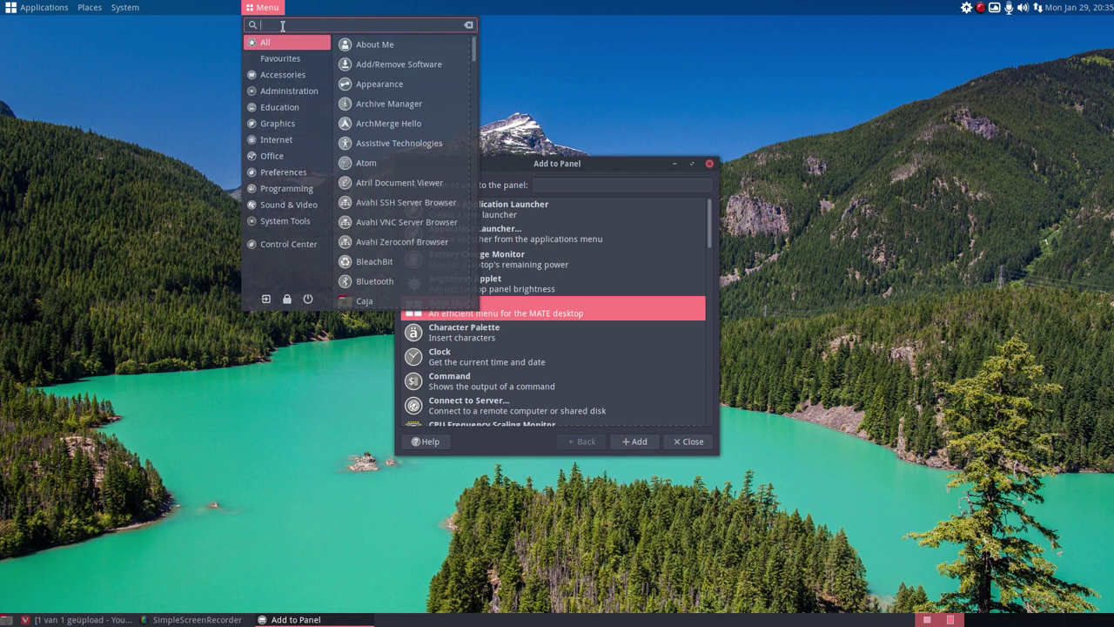
pyautogui.write('fire')
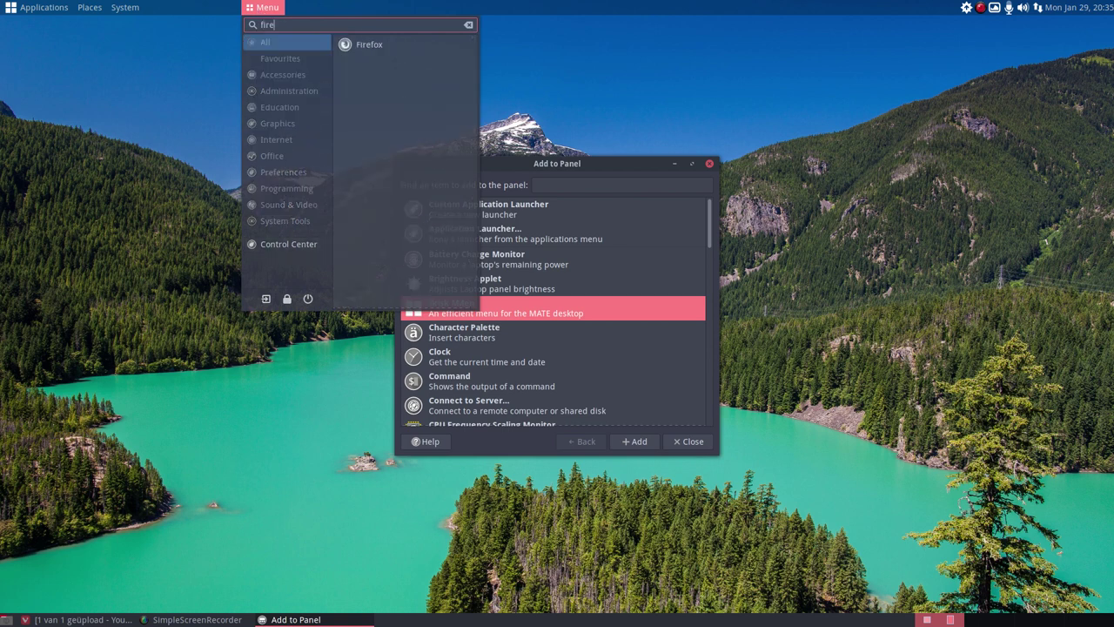
pyautogui.press('Escape')
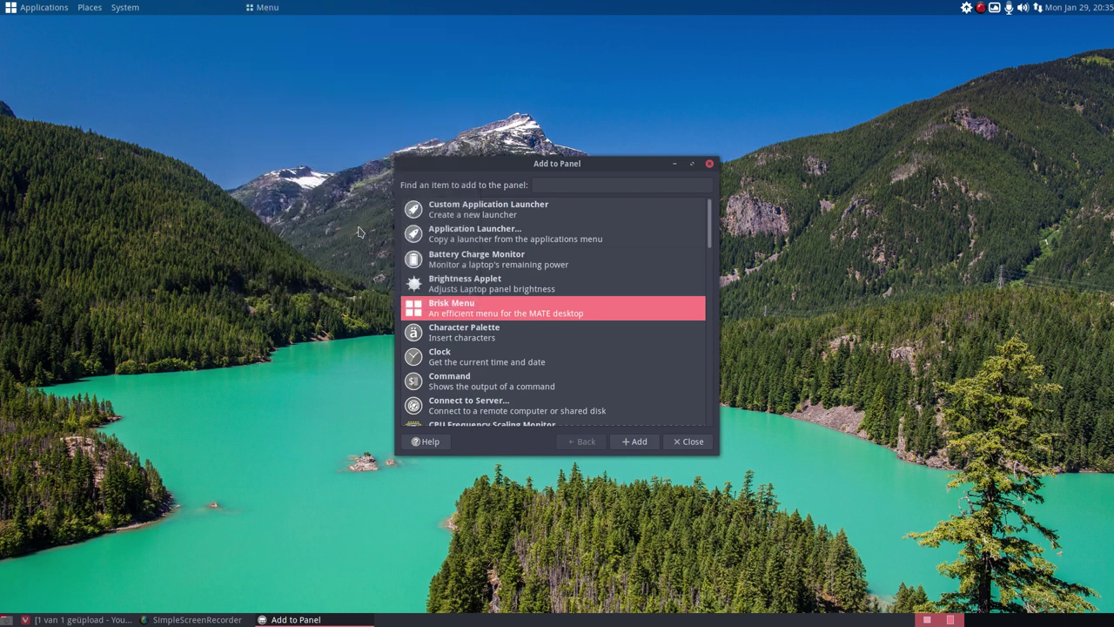
pyautogui.scroll(-1, 462, 331)
pyautogui.scroll(-1, 466, 337)
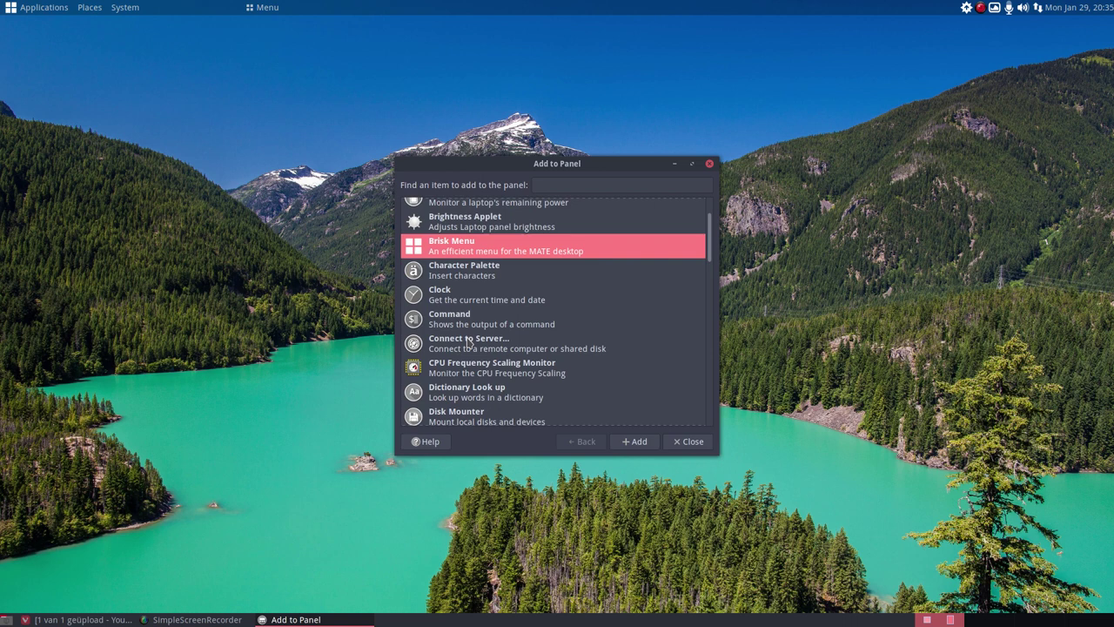
pyautogui.scroll(-2, 469, 342)
pyautogui.scroll(-1, 470, 340)
# Search the item list, add Main Menu, and move it beside Brisk Menu.
pyautogui.click(579, 183)
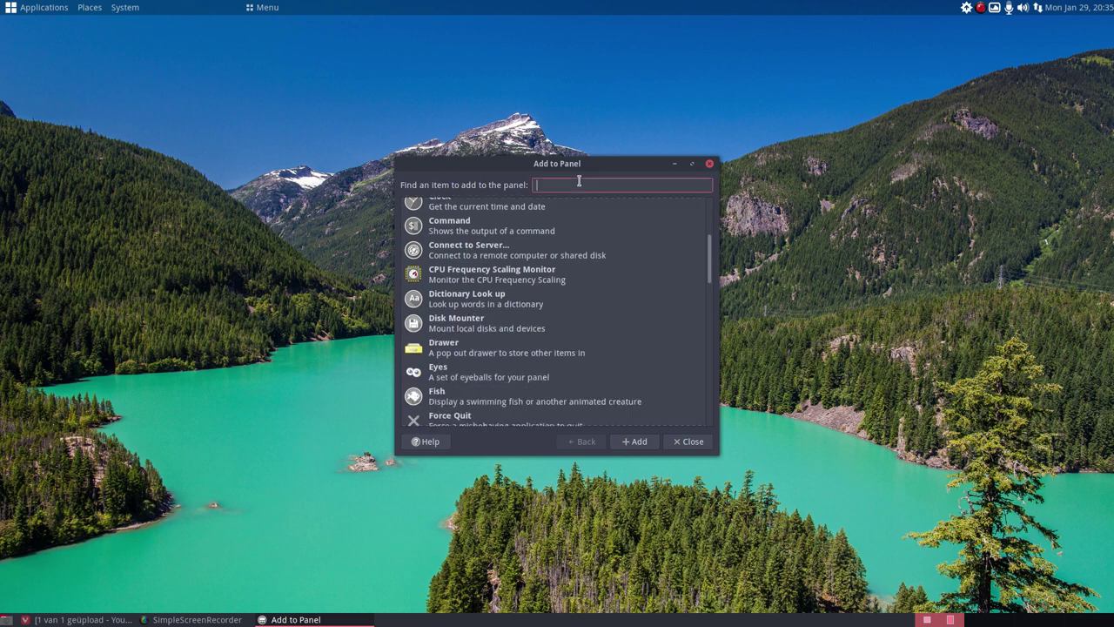
pyautogui.write('menu')
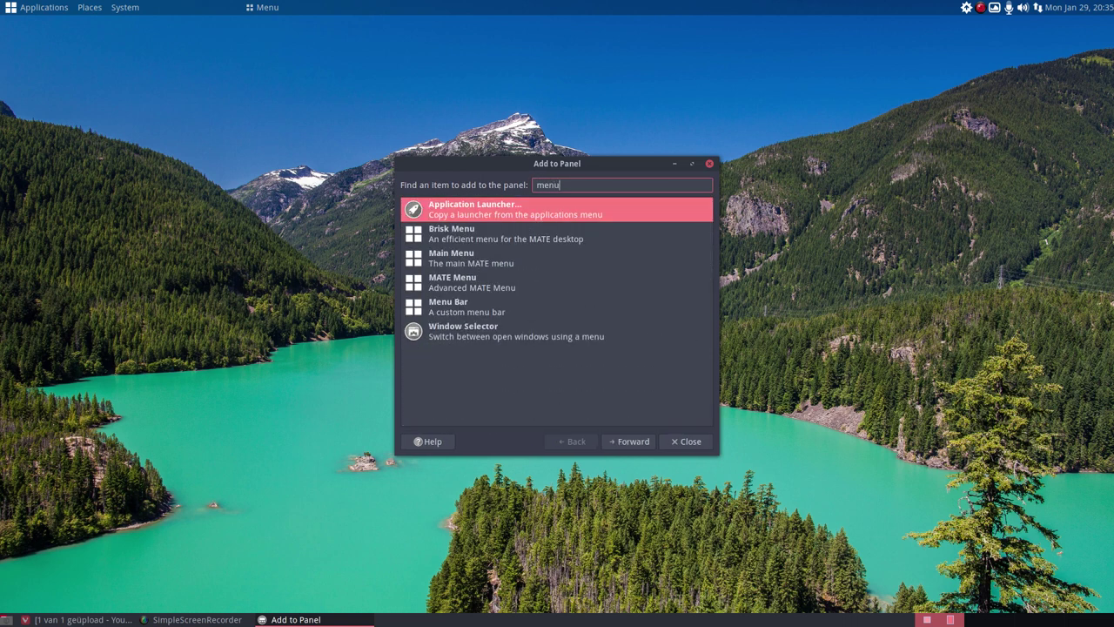
pyautogui.click(462, 237)
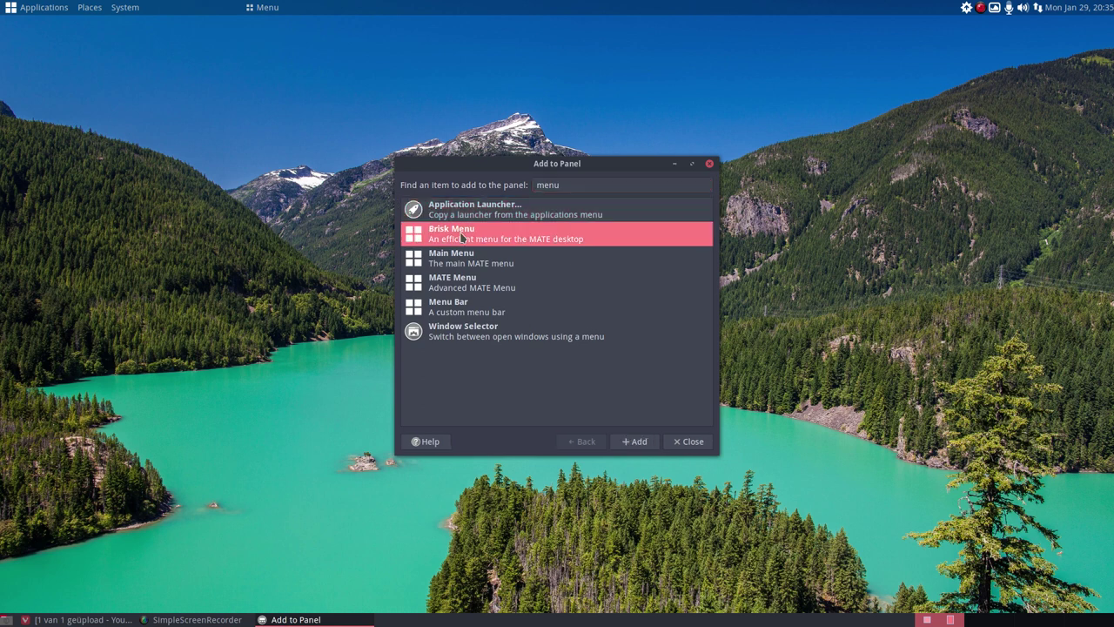
pyautogui.click(463, 270)
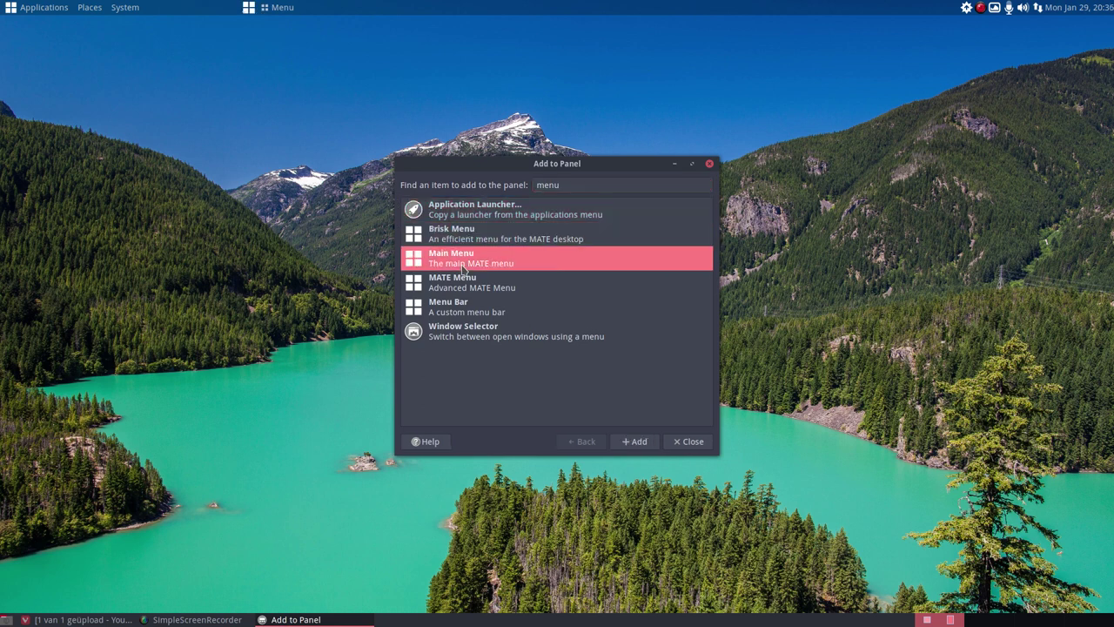
pyautogui.rightClick(251, 10)
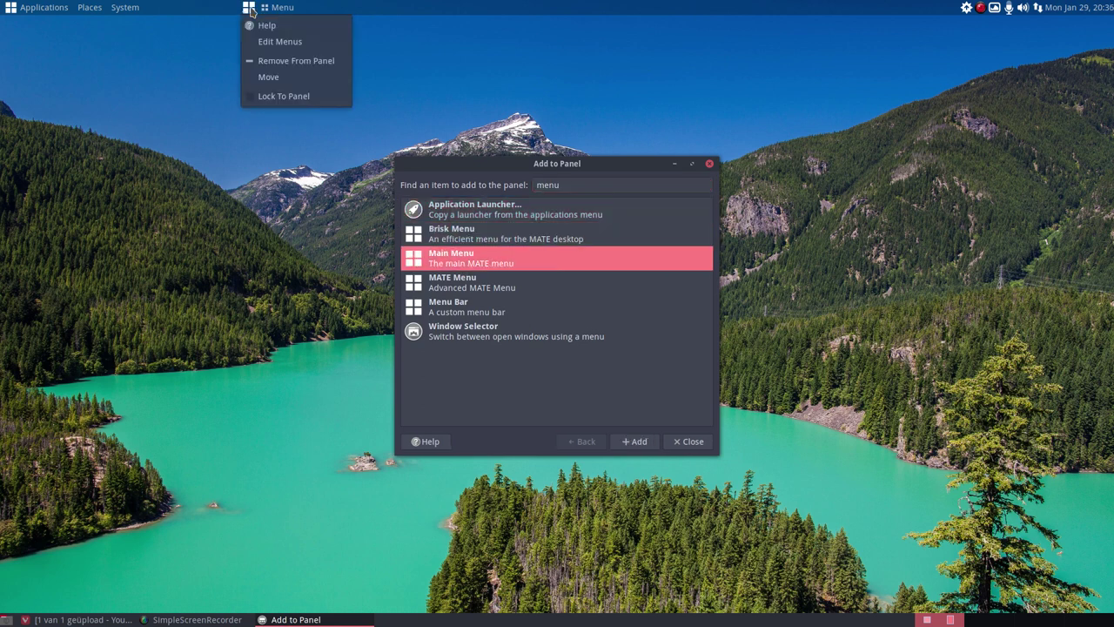
pyautogui.click(282, 83)
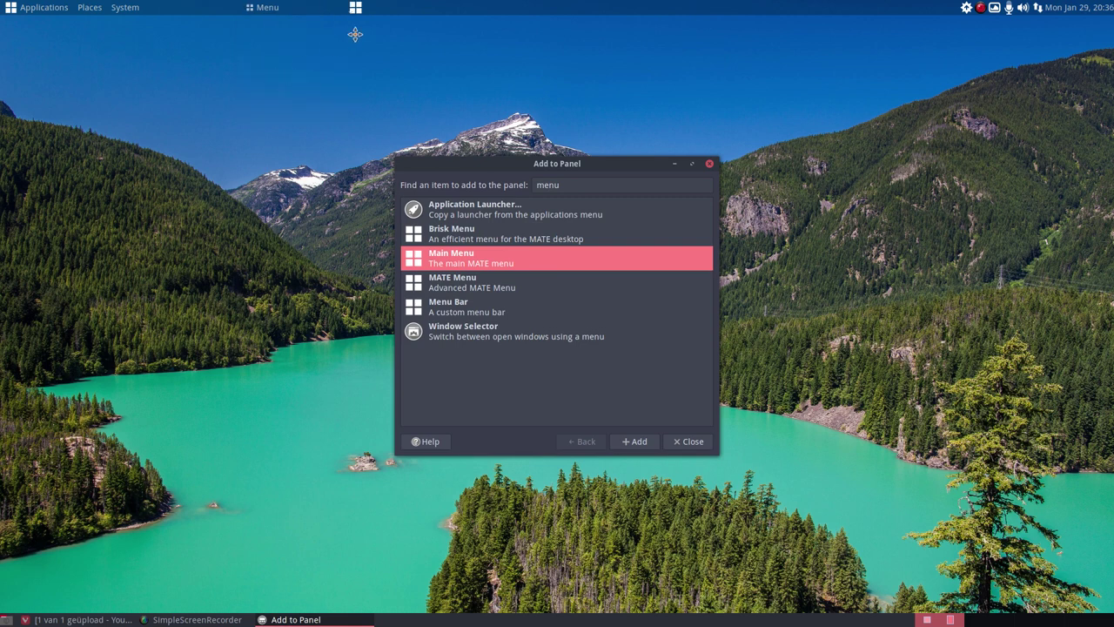
# Open Brisk Menu and the Main Menu dropdown to compare them.
pyautogui.click(265, 10)
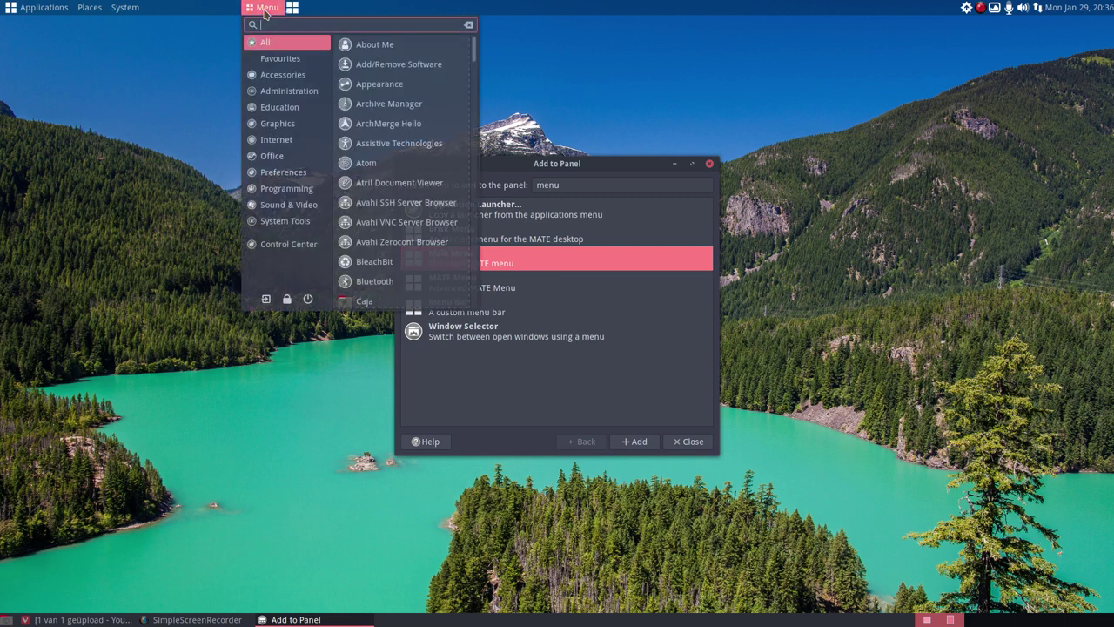
pyautogui.click(350, 7)
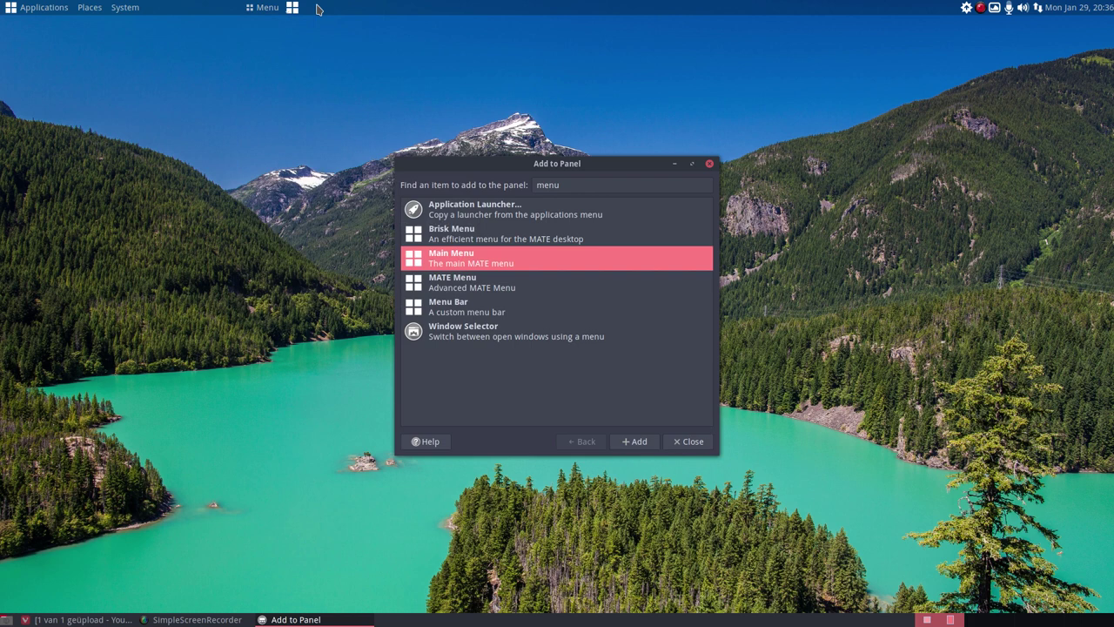
pyautogui.click(294, 9)
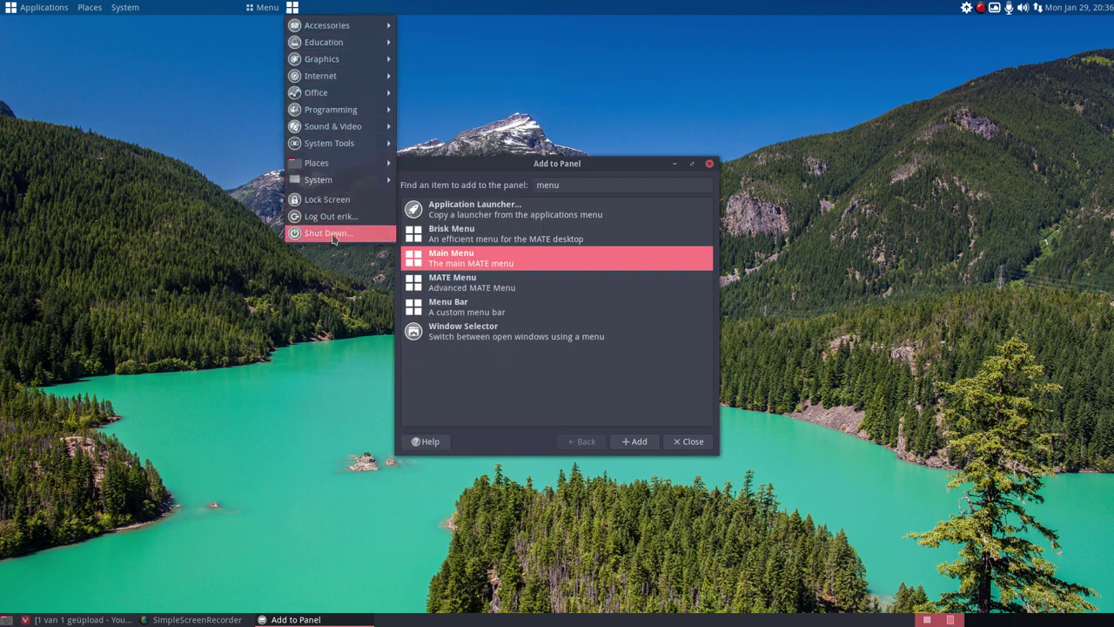
pyautogui.moveTo(327, 25)
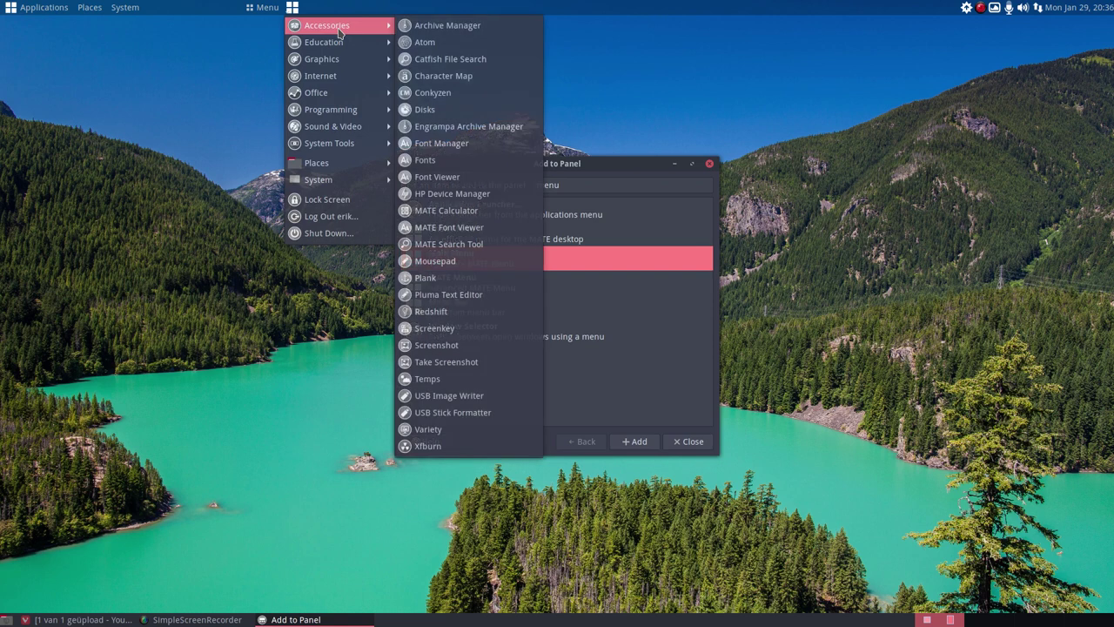
pyautogui.click(560, 113)
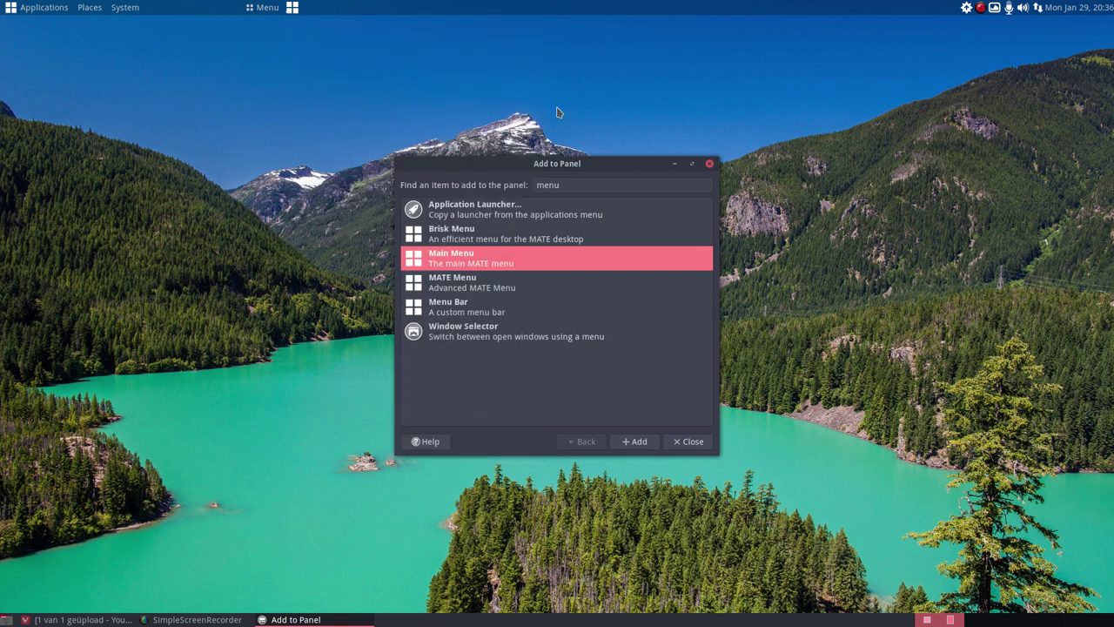
# Add MATE Menu, move it beside the other menus, and search it for 'fir'.
pyautogui.click(461, 290)
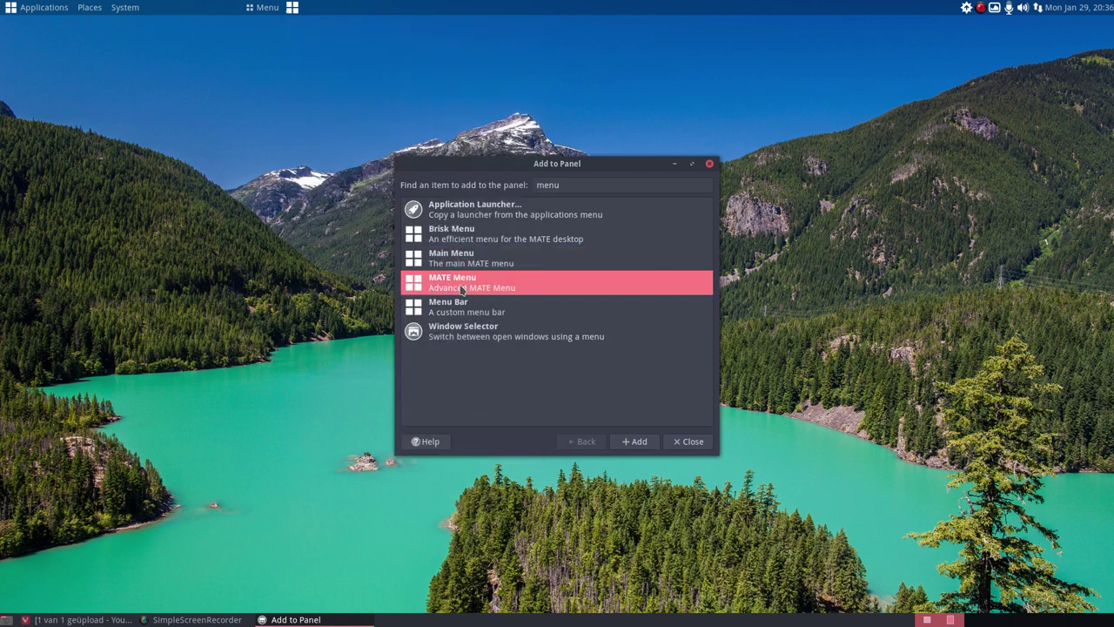
pyautogui.click(636, 441)
pyautogui.rightClick(249, 8)
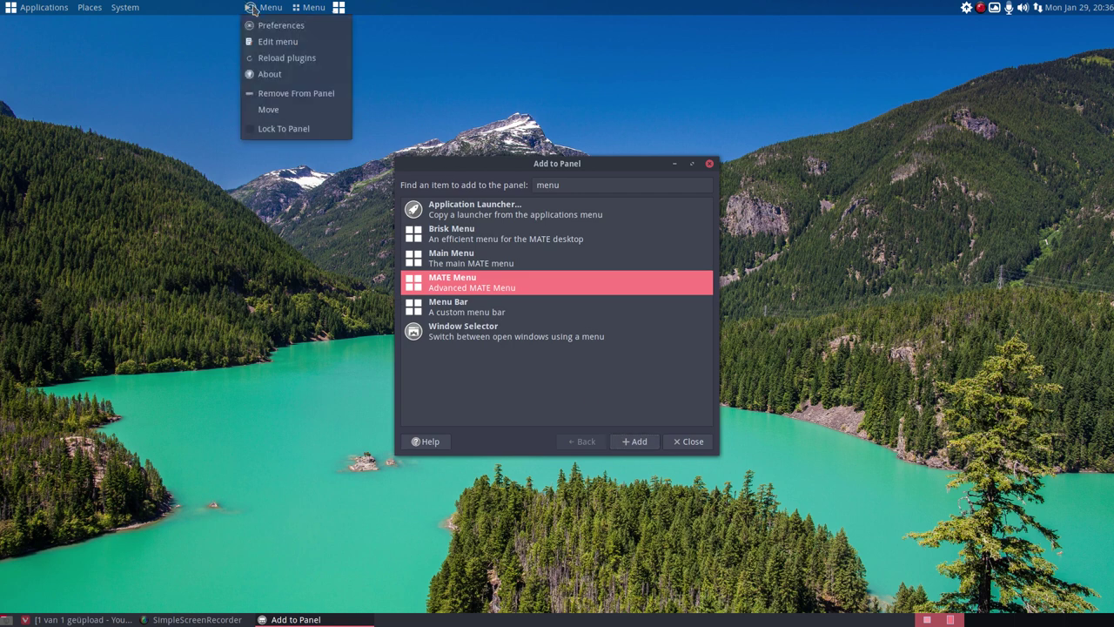
pyautogui.click(281, 108)
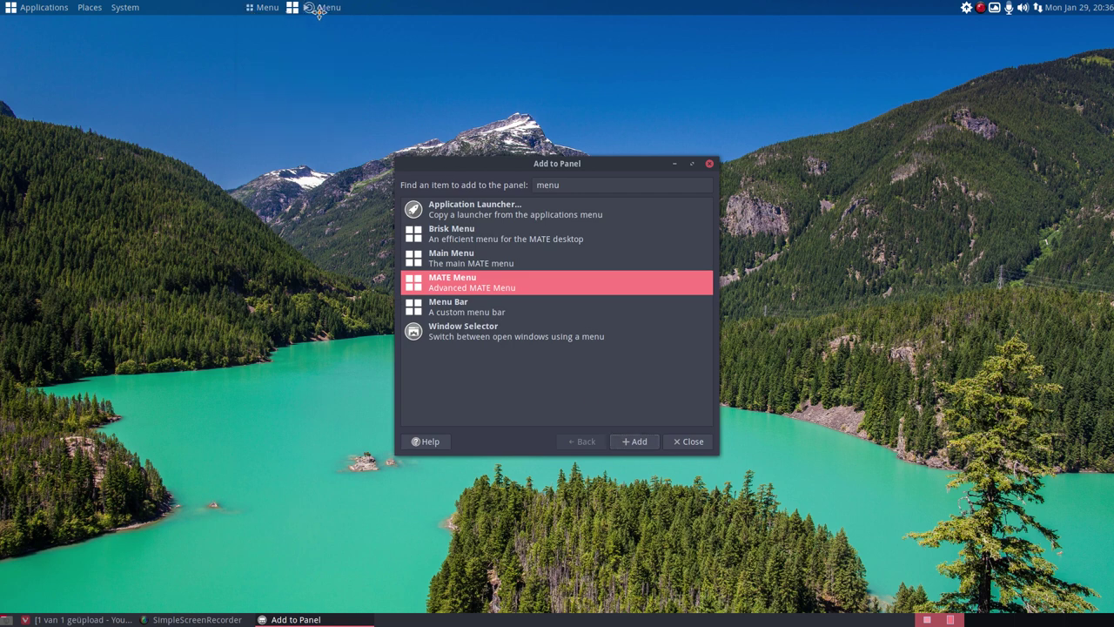
pyautogui.click(312, 11)
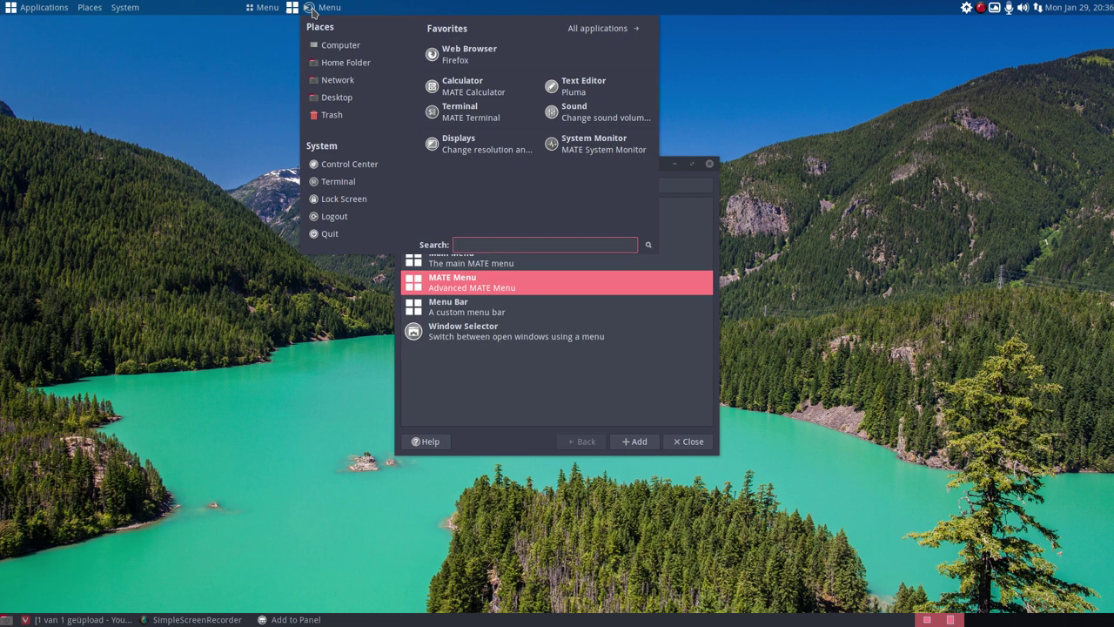
pyautogui.write('fir')
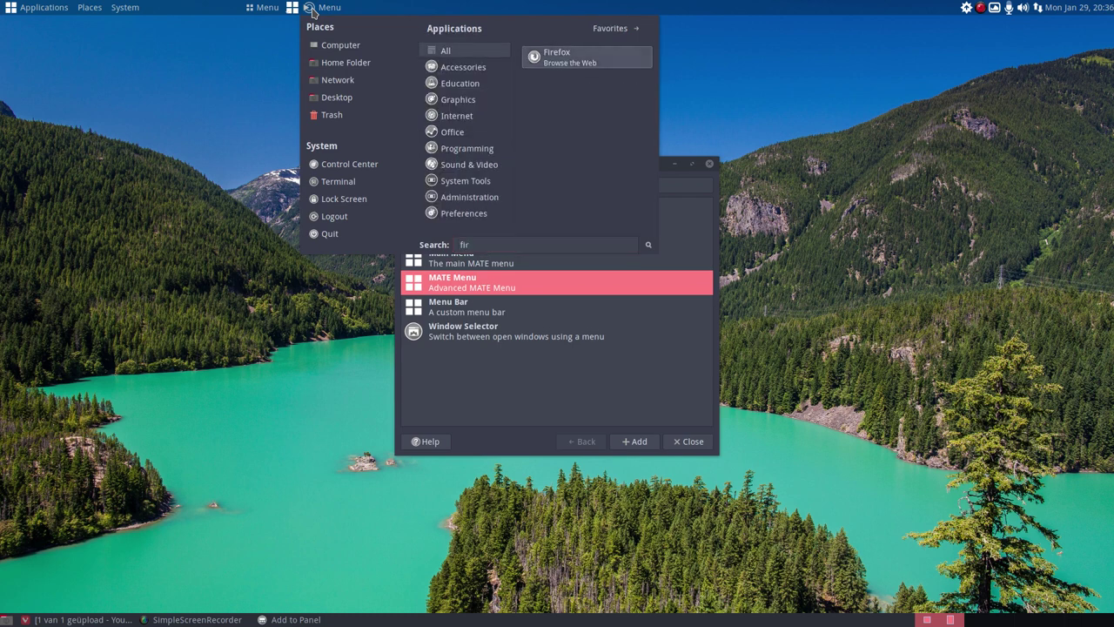
pyautogui.click(312, 11)
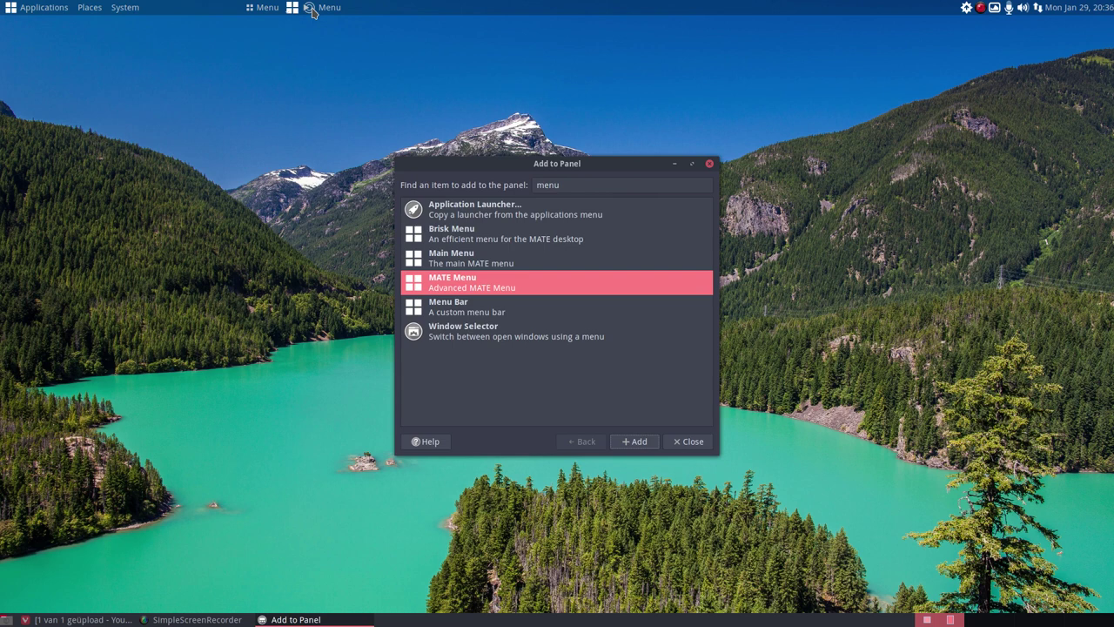
# Add a Menu Bar and move it to sit after the MATE Menu.
pyautogui.click(479, 313)
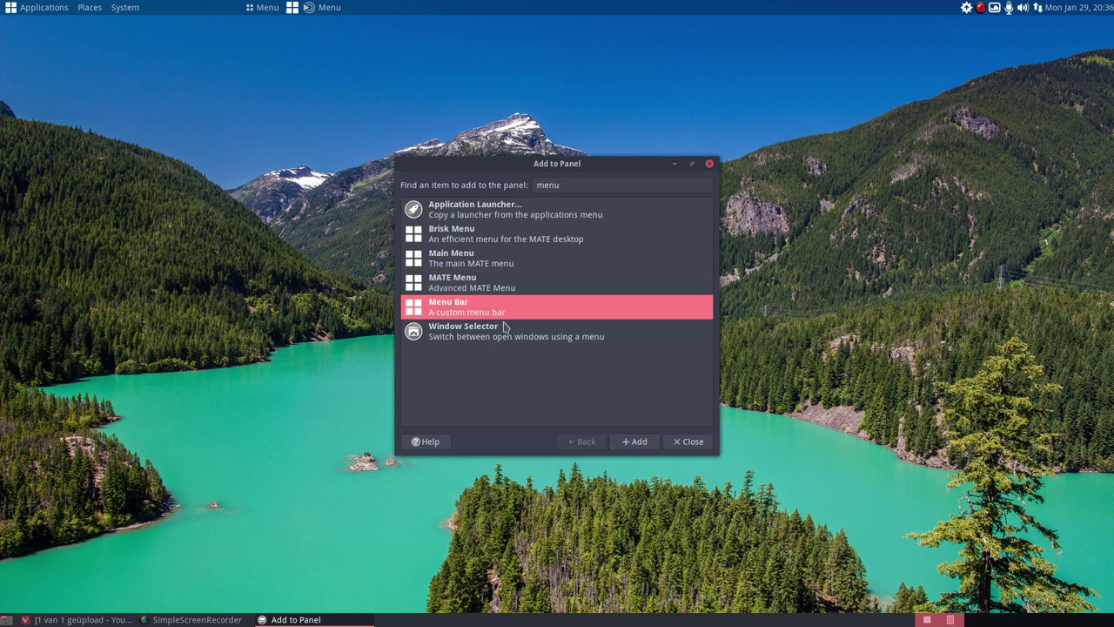
pyautogui.click(637, 439)
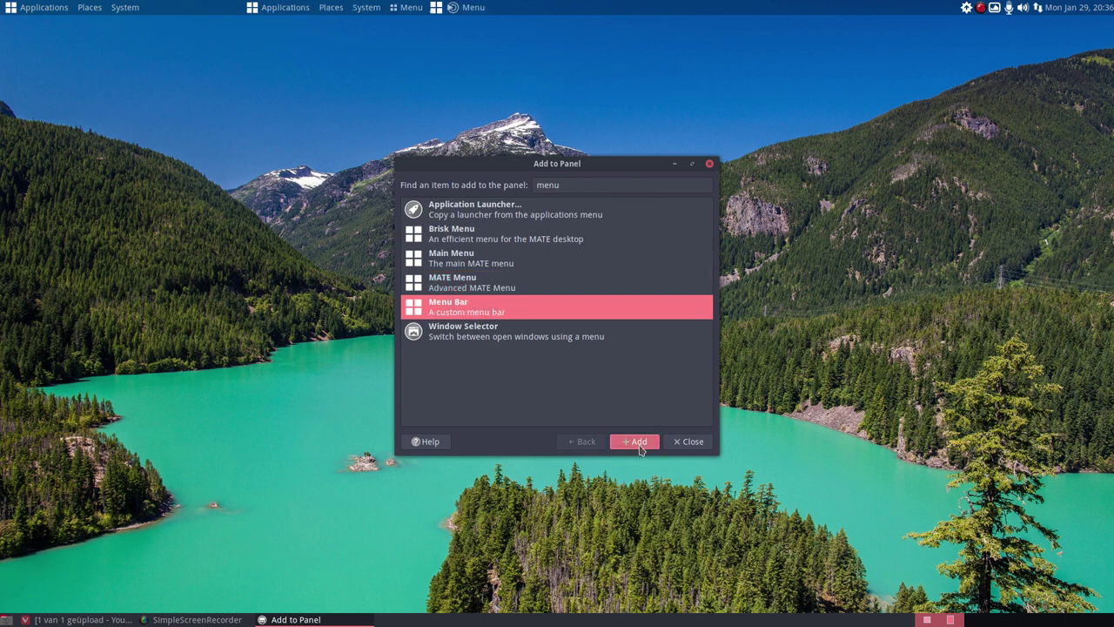
pyautogui.rightClick(265, 11)
pyautogui.click(288, 75)
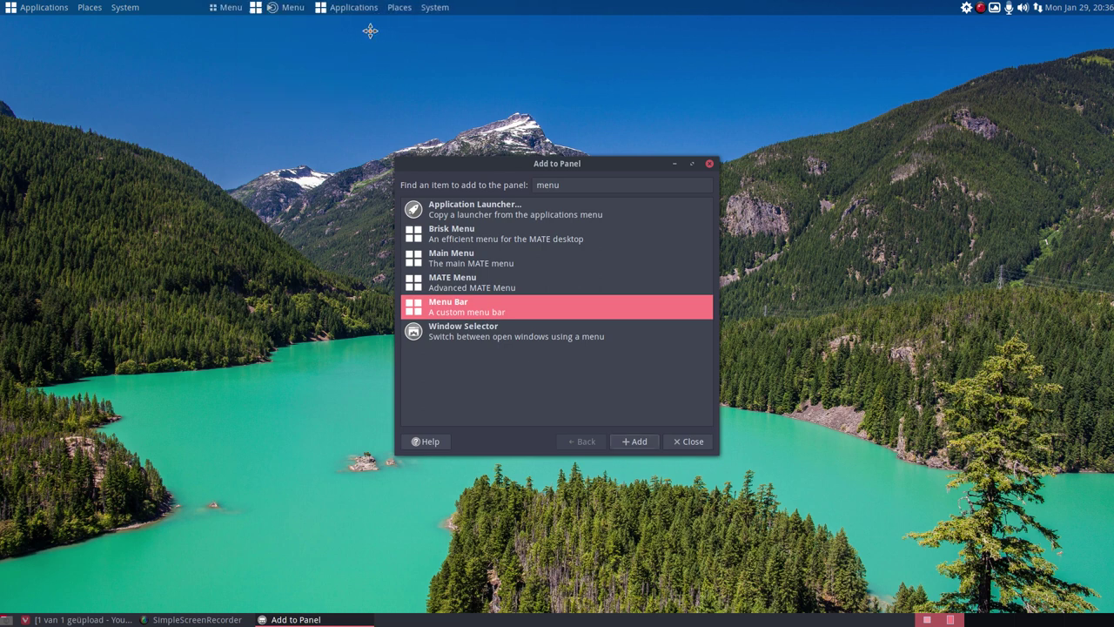
pyautogui.click(370, 31)
# Open System, the new Applications menu, Brisk Menu, Main Menu and MATE Menu in turn.
pyautogui.click(12, 8)
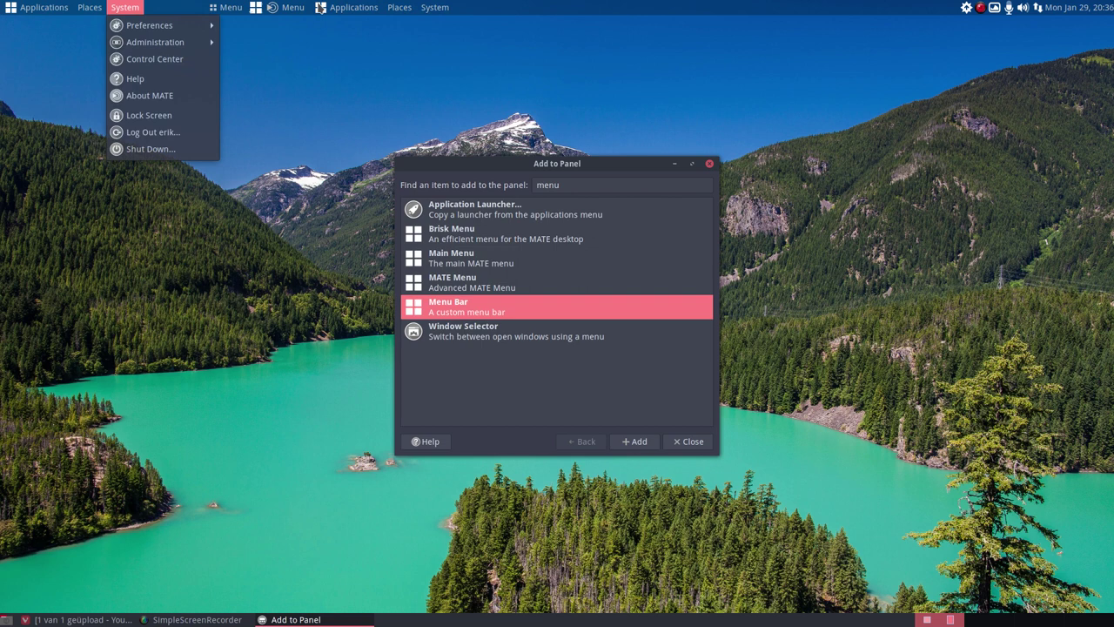
pyautogui.click(353, 14)
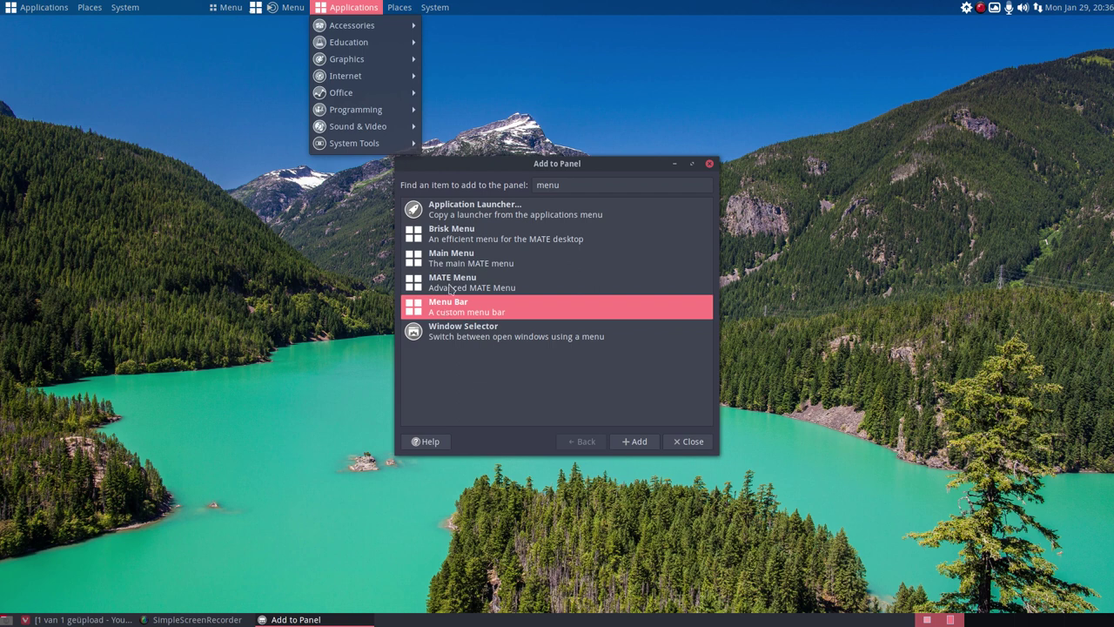
pyautogui.click(225, 7)
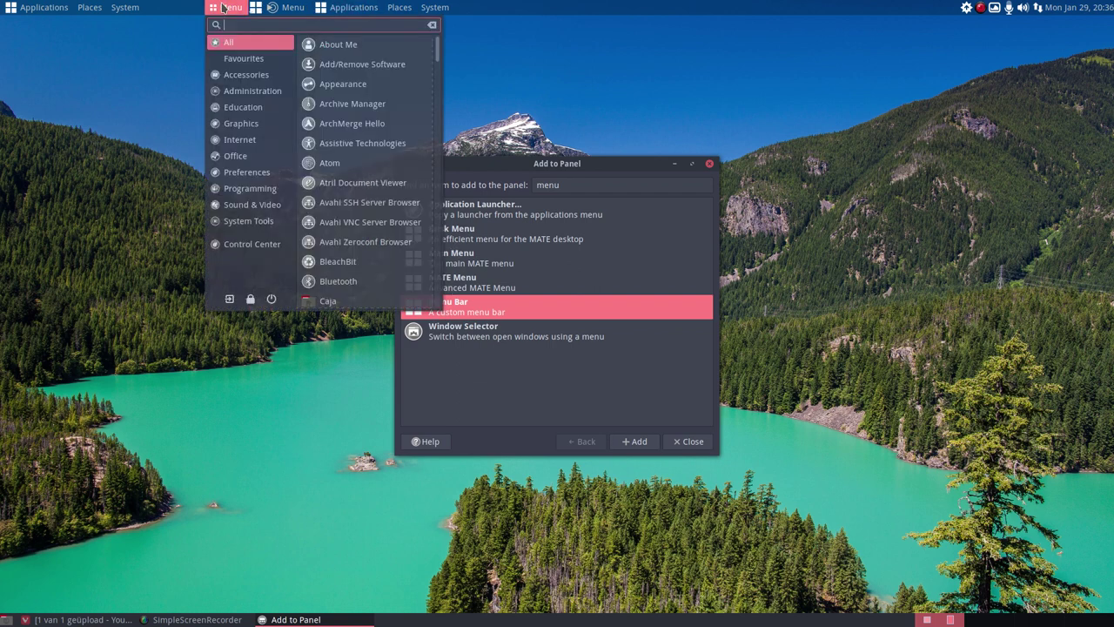
pyautogui.click(255, 8)
pyautogui.click(268, 9)
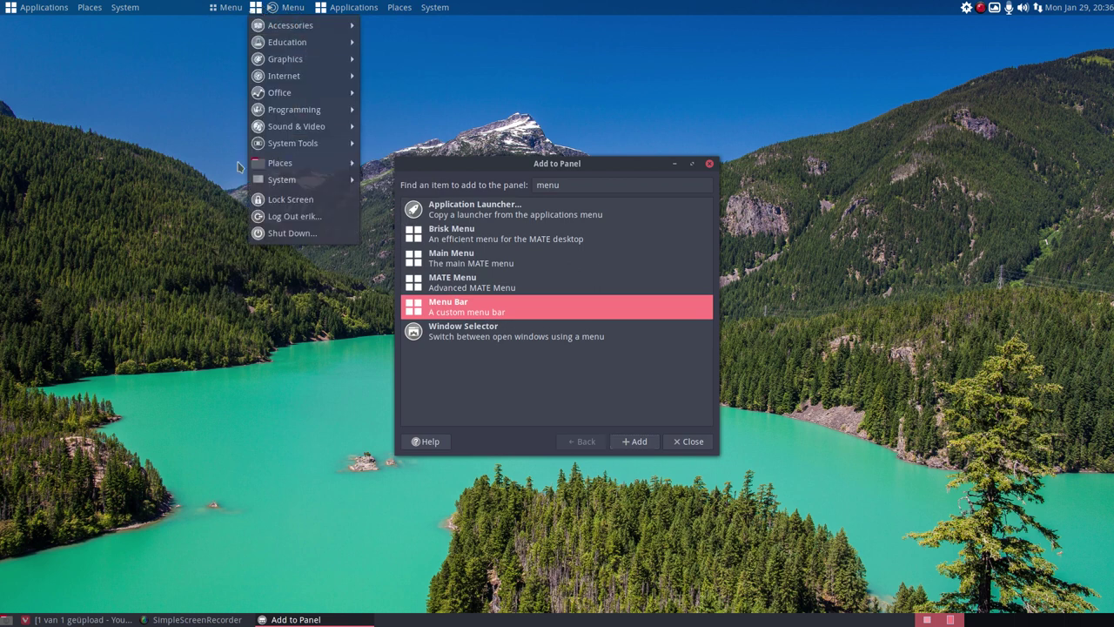
pyautogui.click(215, 175)
pyautogui.click(290, 8)
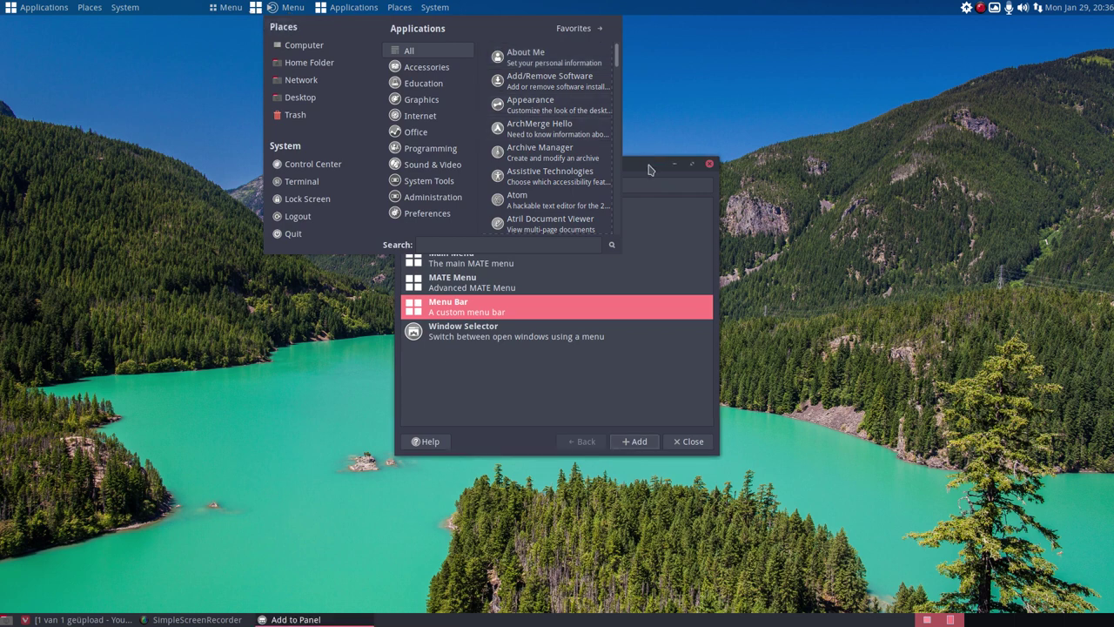
# Remove the added Menu Bar and the MATE Menu from the panel.
pyautogui.rightClick(348, 7)
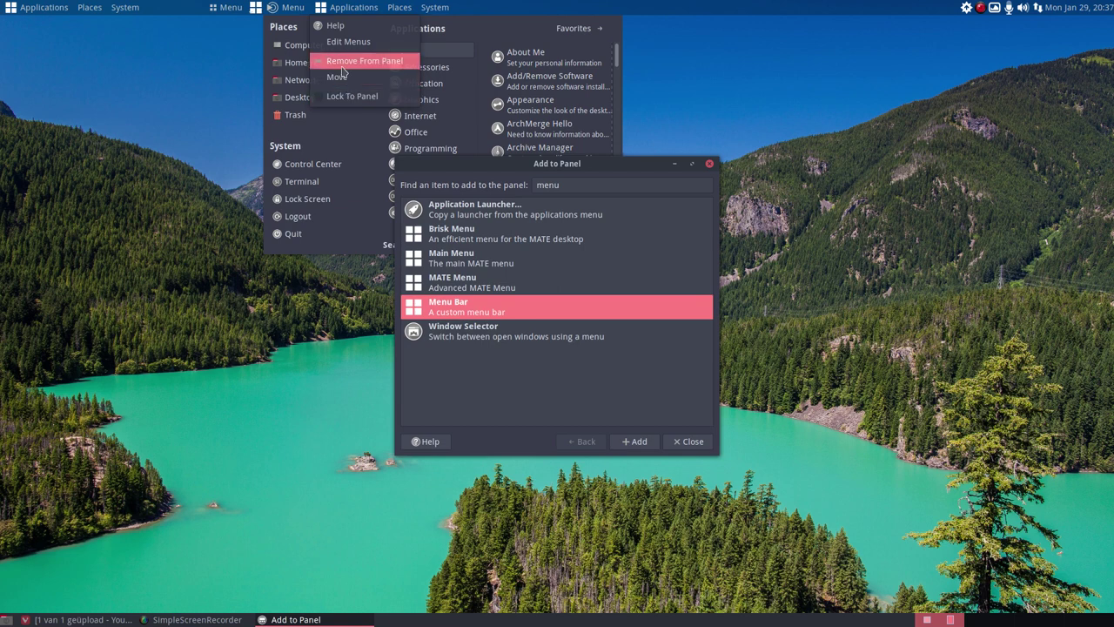
pyautogui.click(342, 62)
pyautogui.rightClick(293, 8)
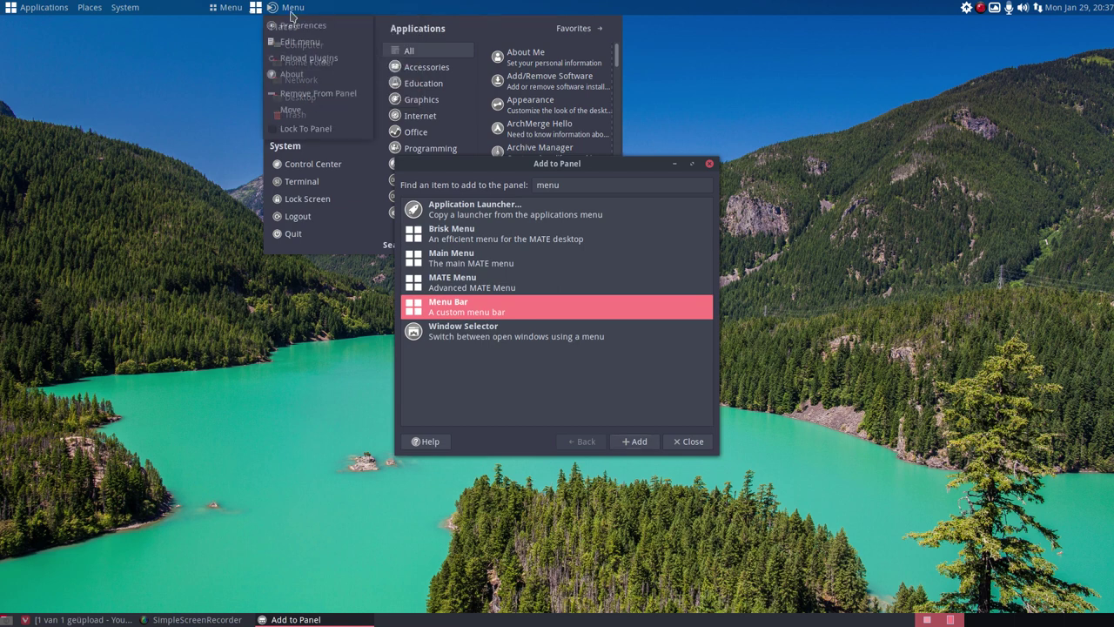
pyautogui.click(318, 94)
# Remove the Main Menu and Brisk Menu from the panel.
pyautogui.rightClick(254, 10)
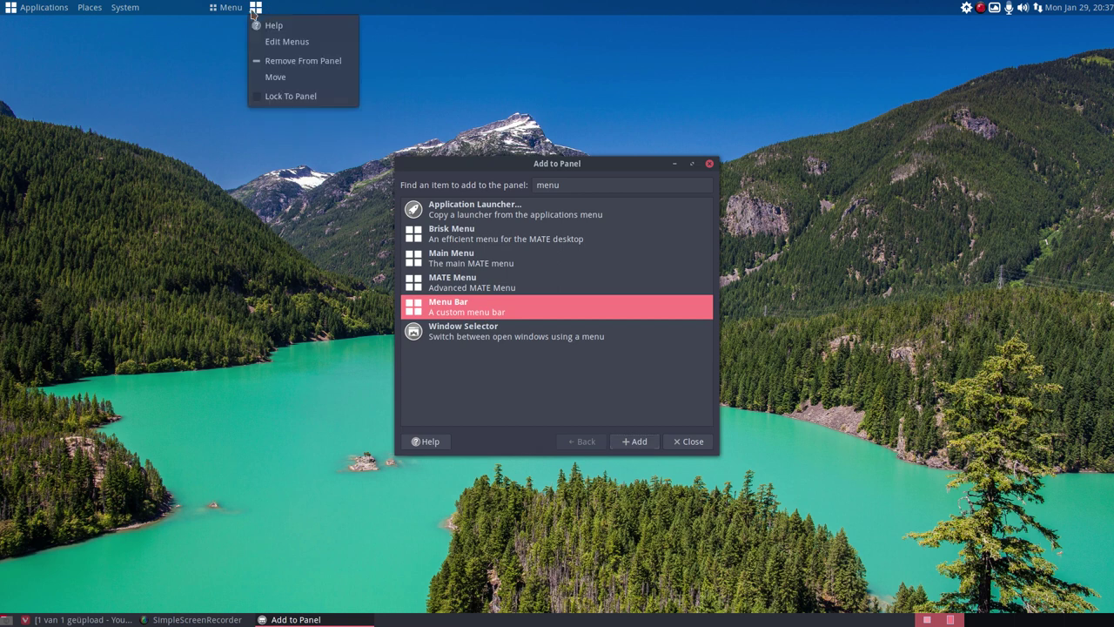
pyautogui.click(296, 63)
pyautogui.rightClick(235, 19)
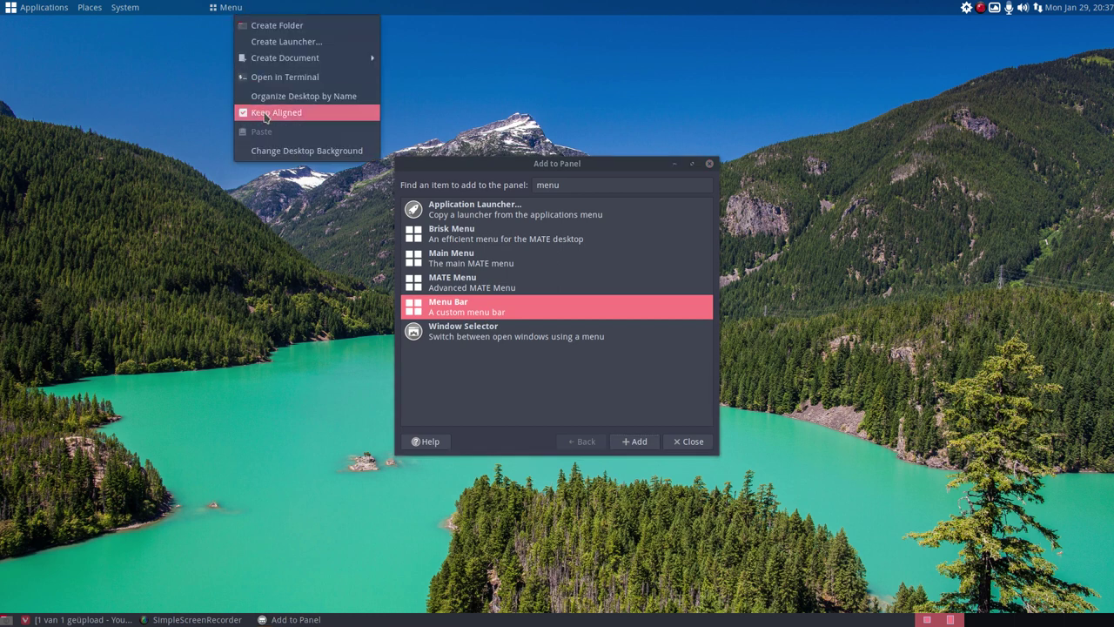
pyautogui.rightClick(217, 8)
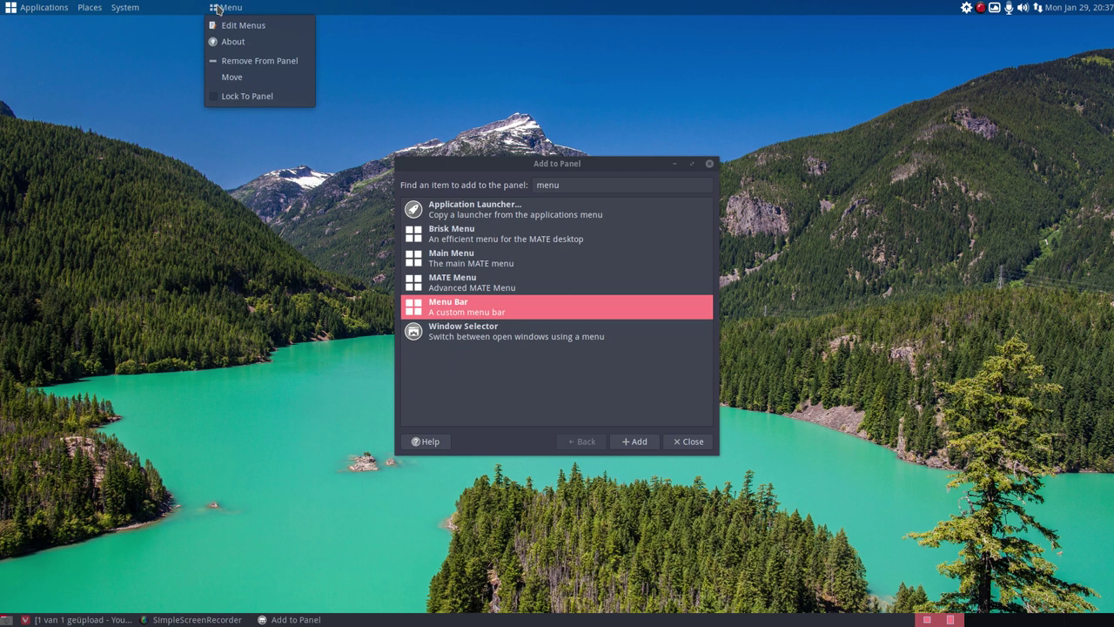
pyautogui.click(257, 62)
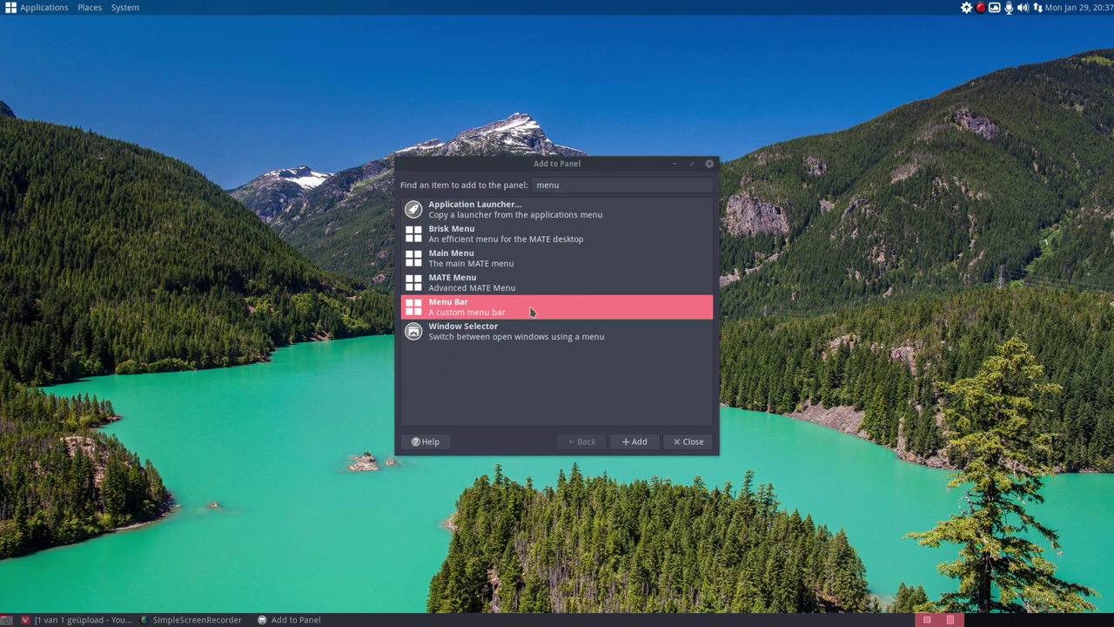